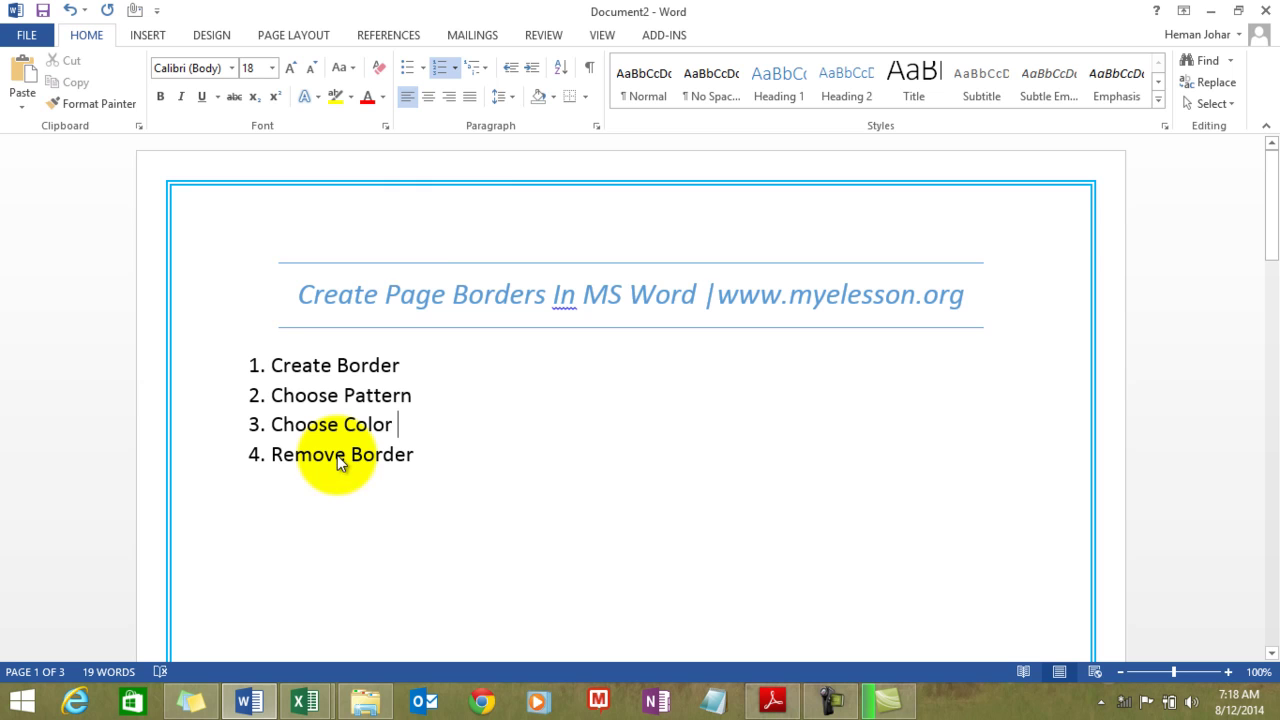
Remove the existing page border from the whole document by choosing the None setting.
left_click(586, 97)
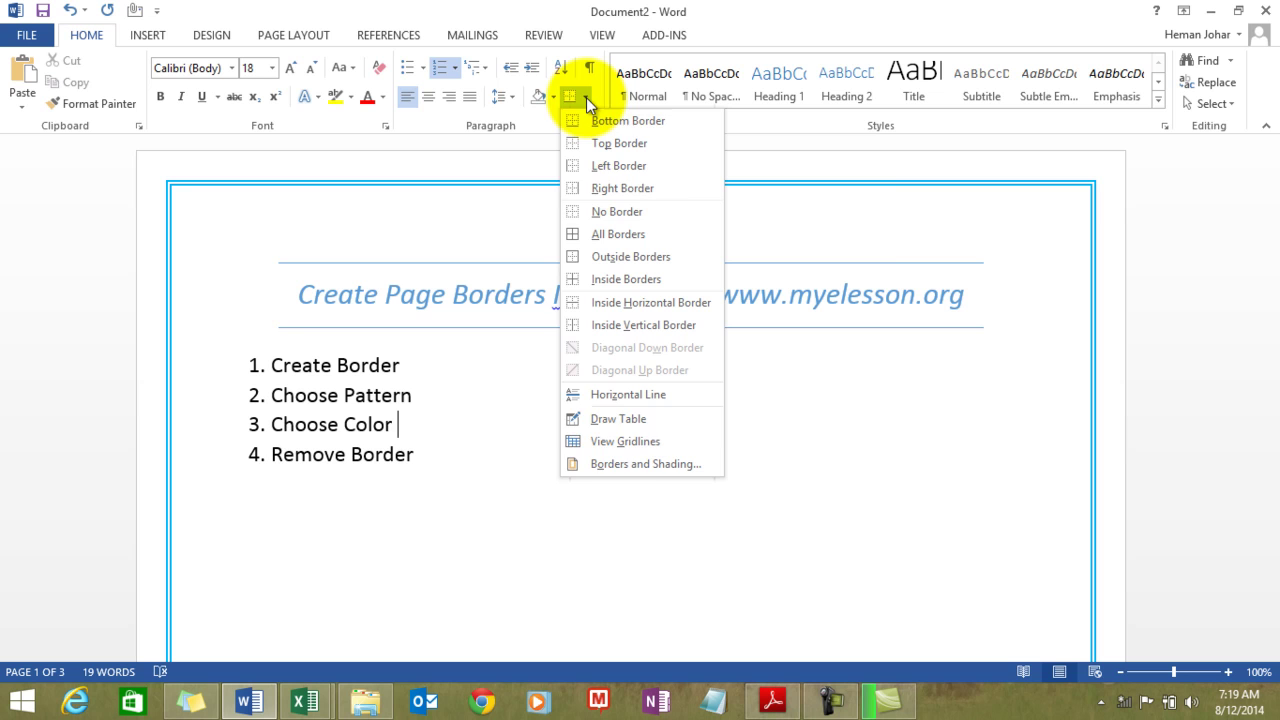
left_click(620, 465)
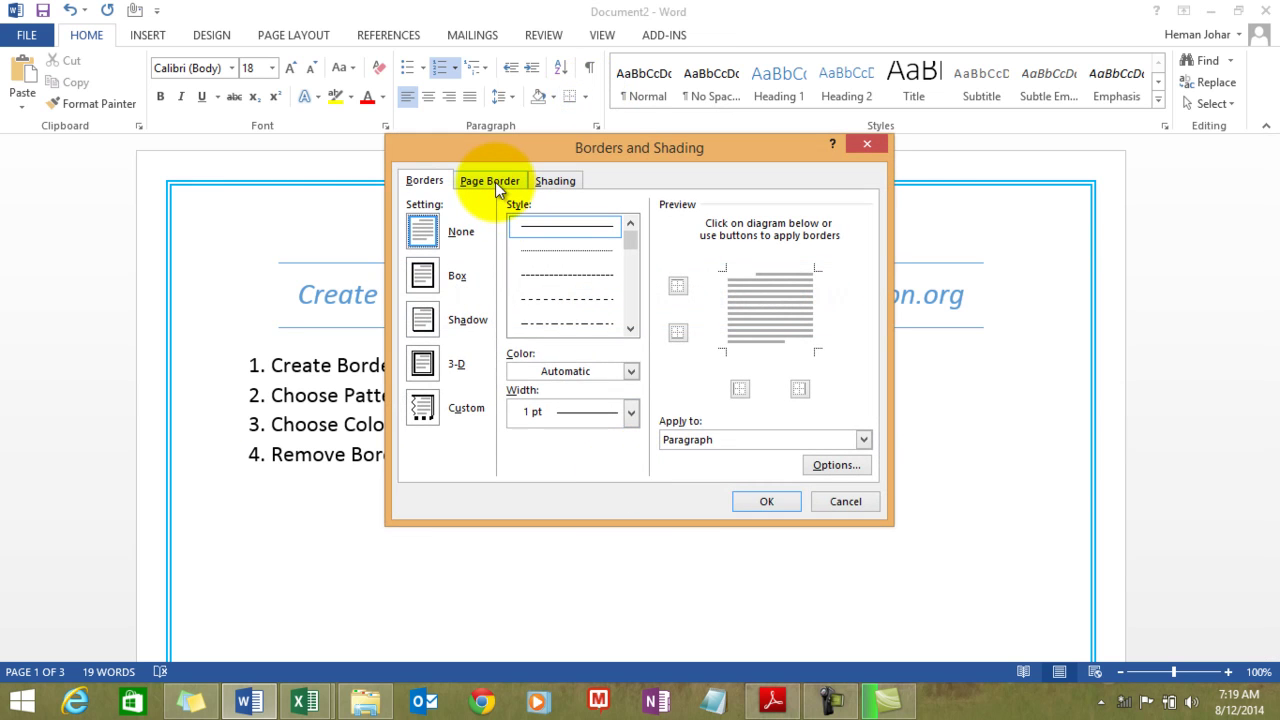
left_click(492, 181)
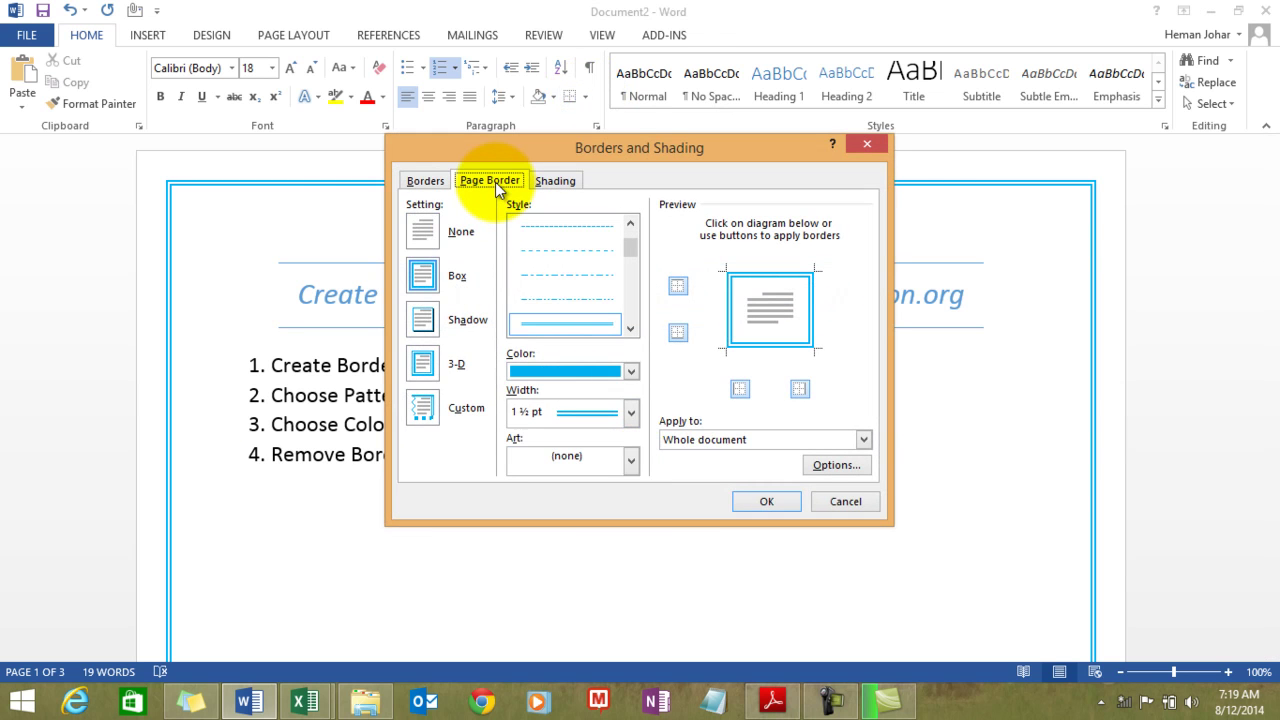
left_click(430, 232)
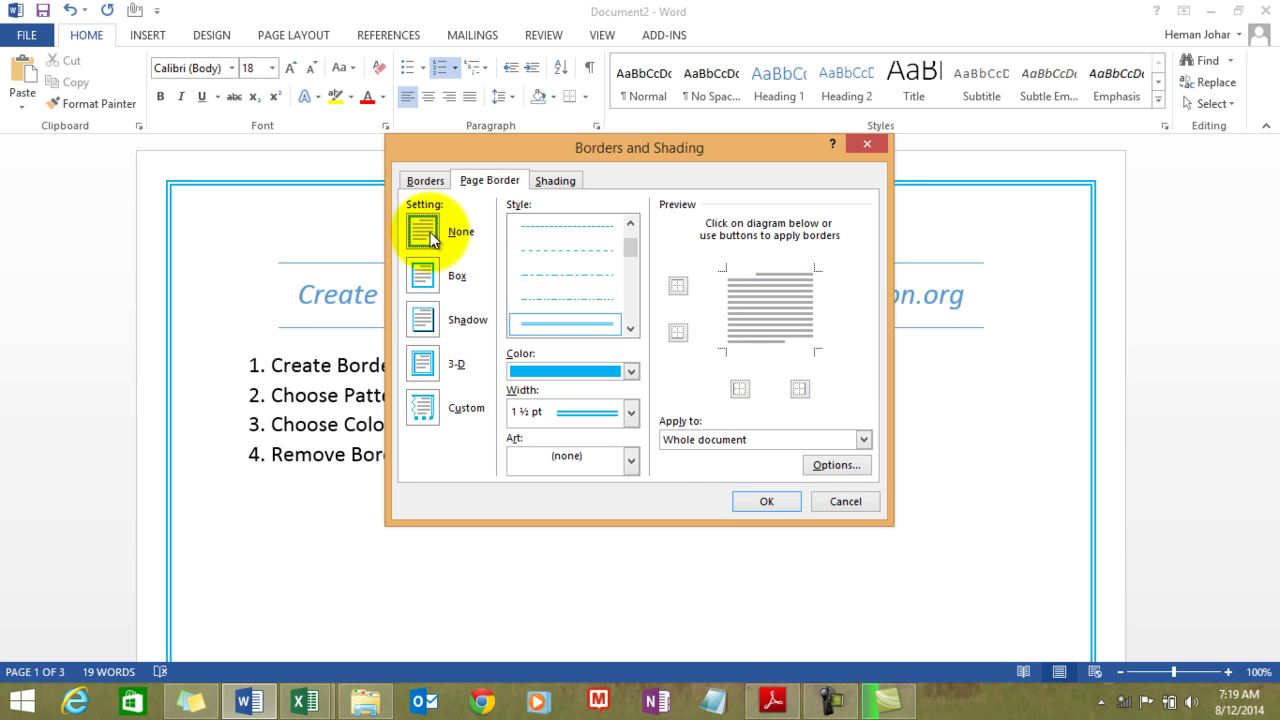
left_click(766, 500)
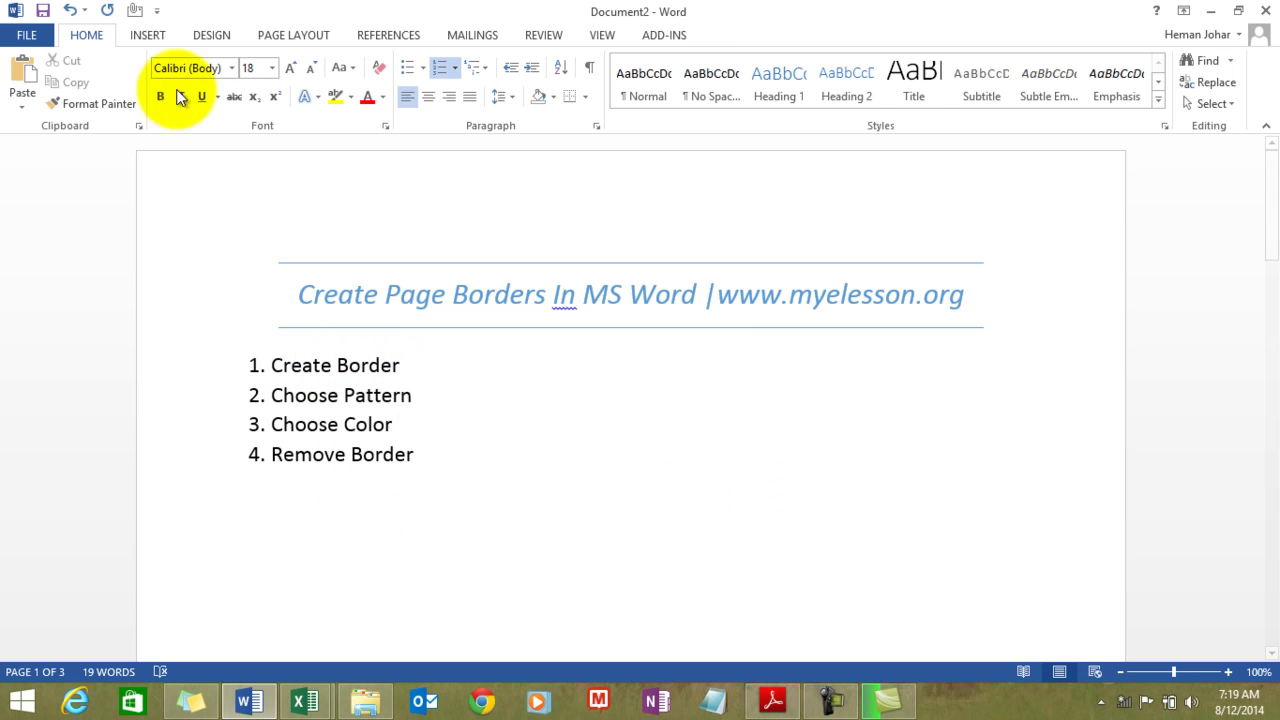
Preview the Box, Shadow, 3-D and Custom page border settings for the whole document, and settle on Box.
left_click(584, 96)
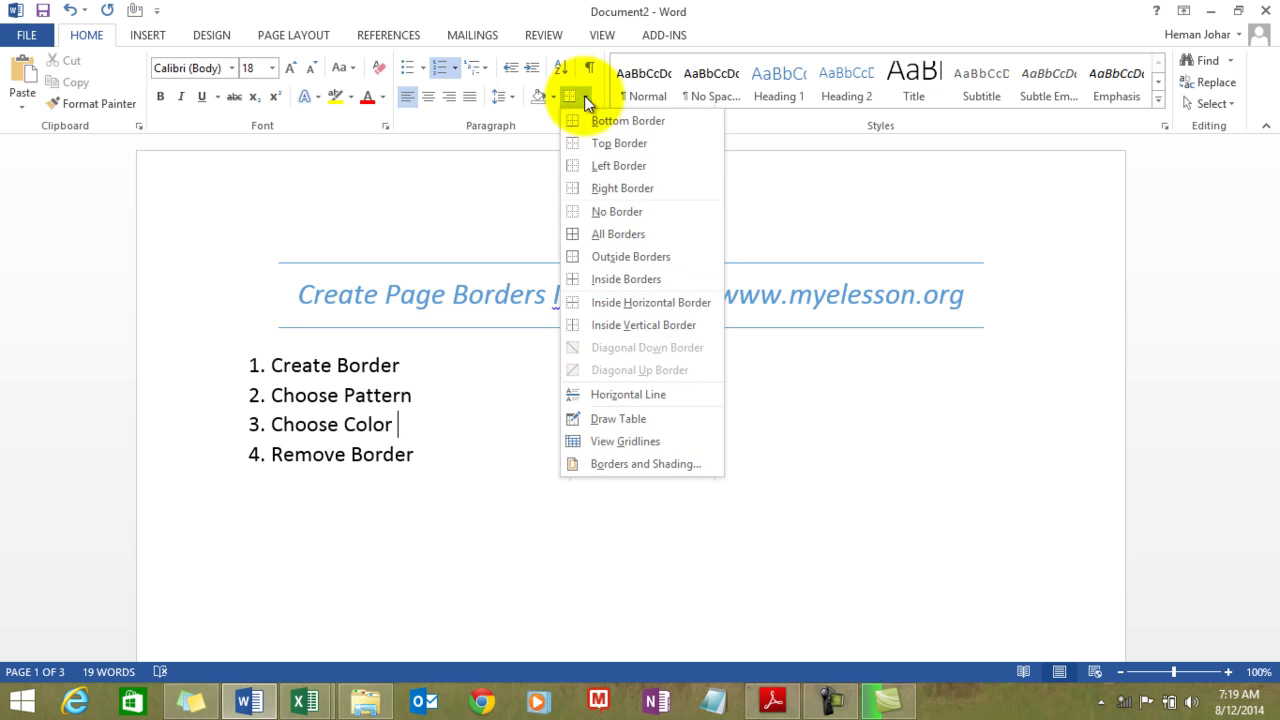
left_click(617, 465)
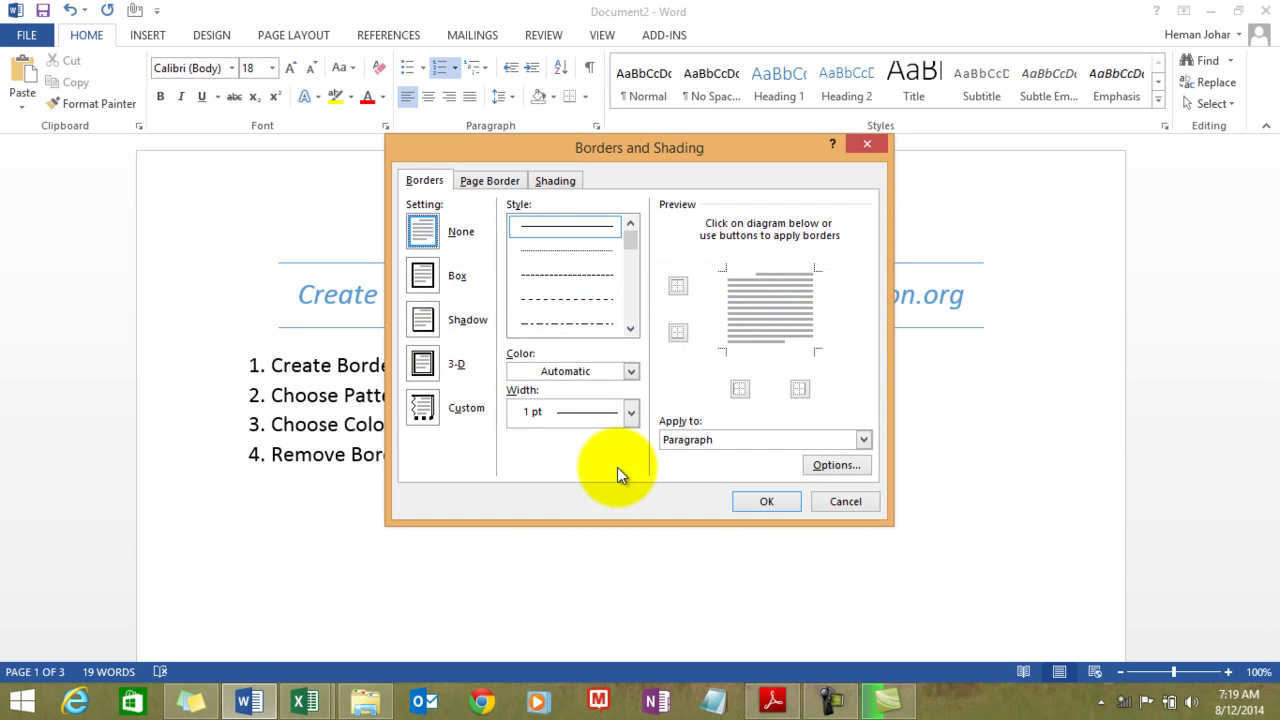
left_click(490, 181)
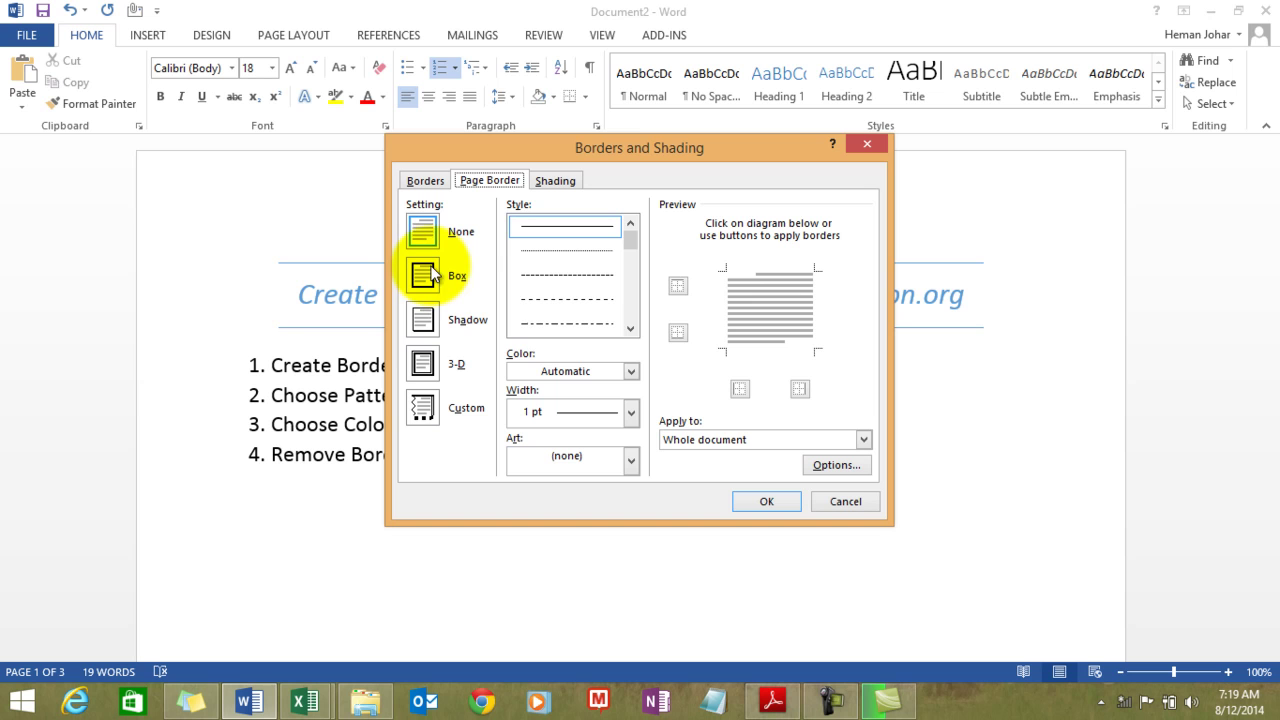
left_click(428, 277)
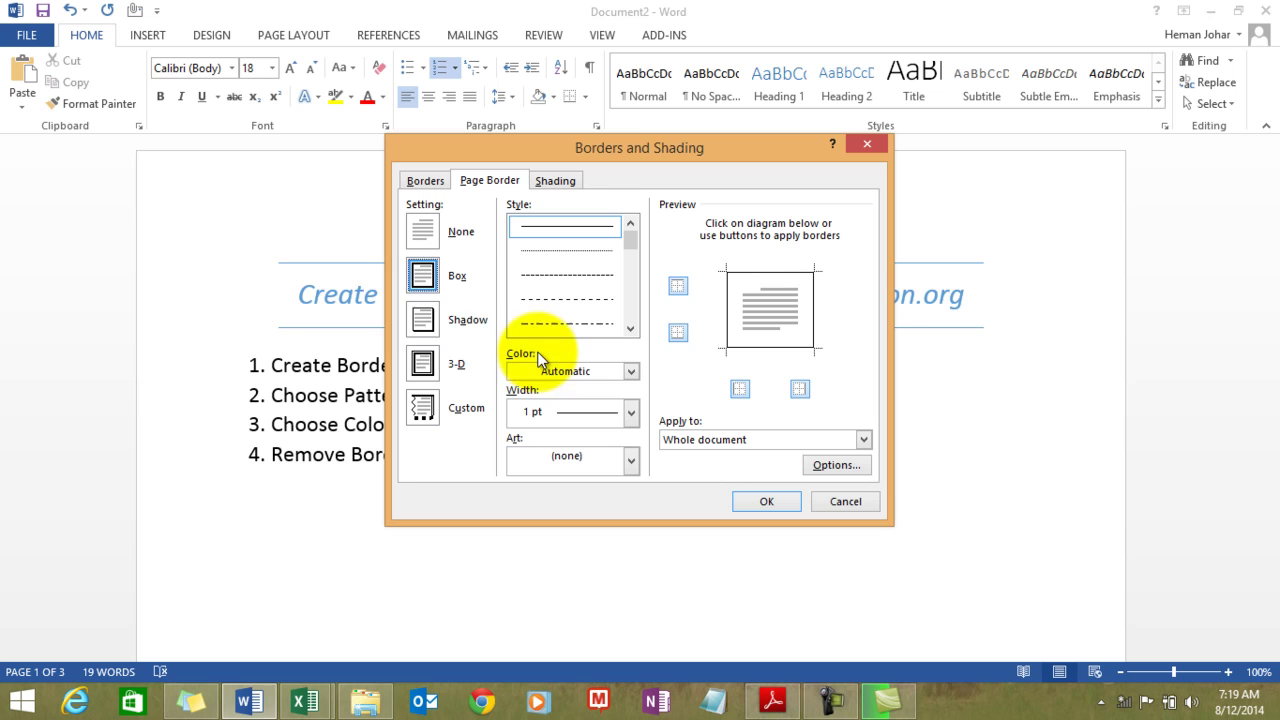
left_click(422, 320)
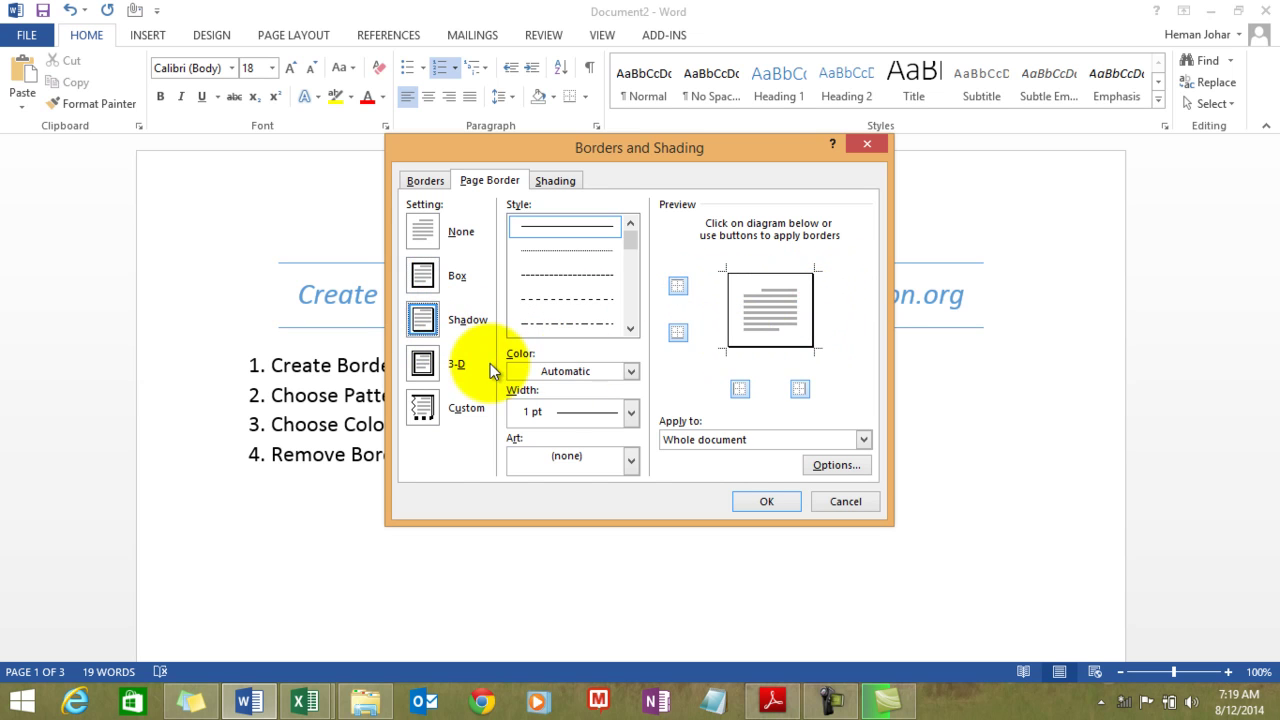
left_click(424, 365)
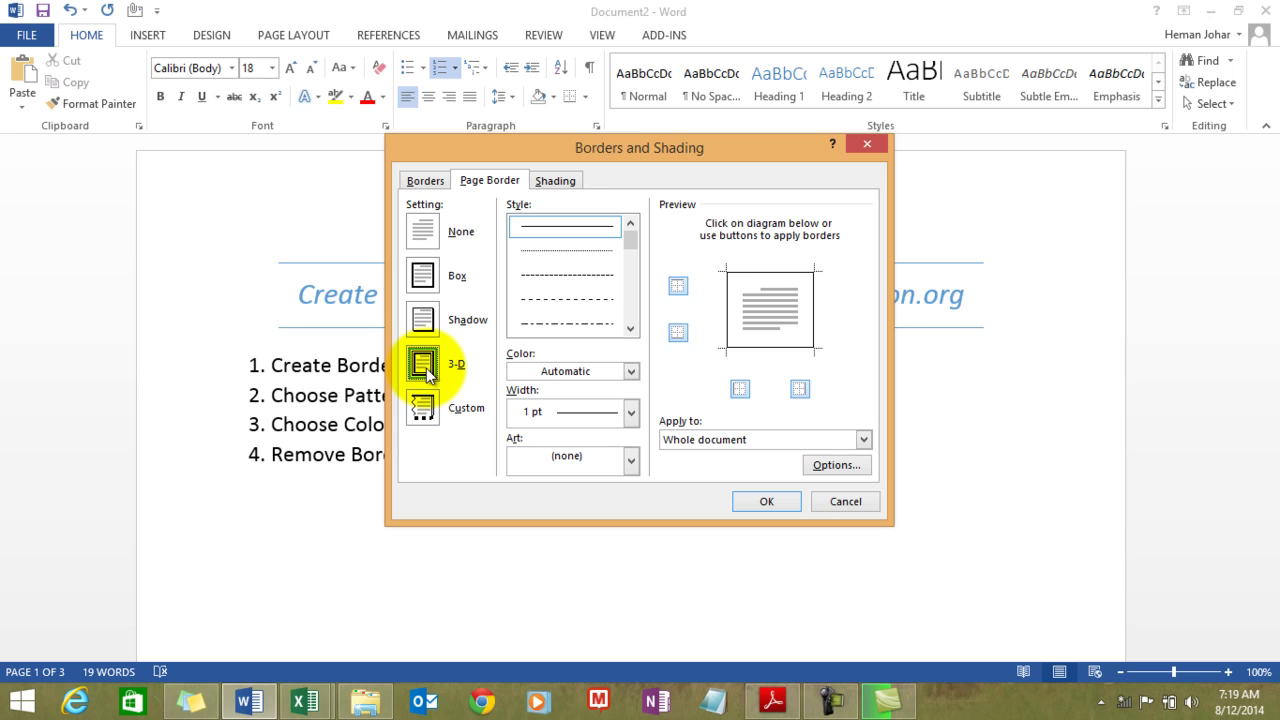
left_click(422, 410)
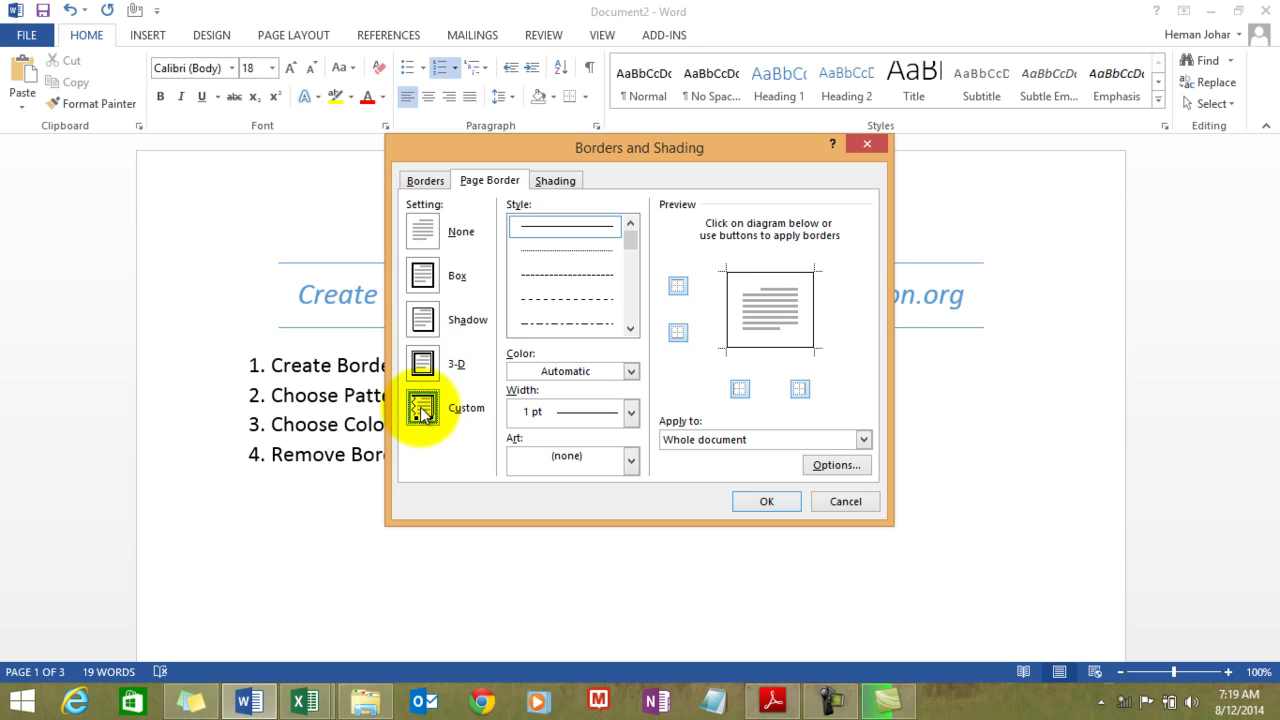
left_click(424, 278)
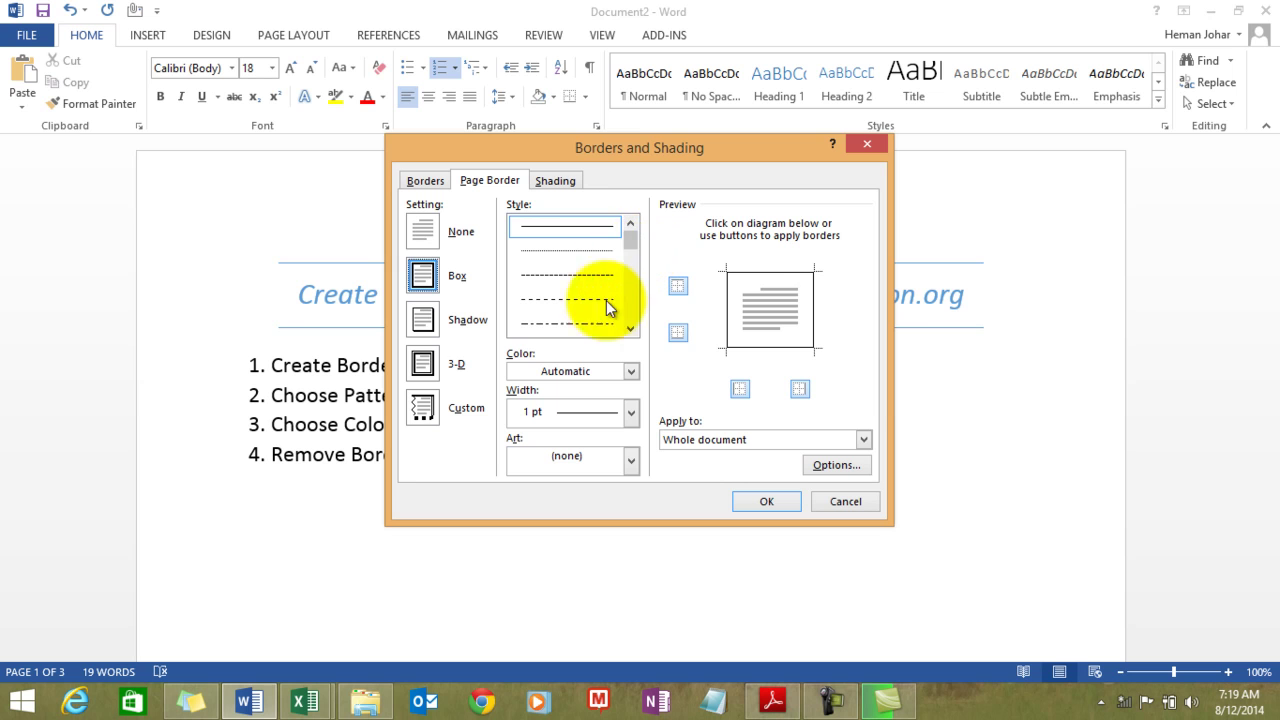
Give the page border a double-line style in the medium blue theme color.
left_click(630, 328)
left_click(630, 328)
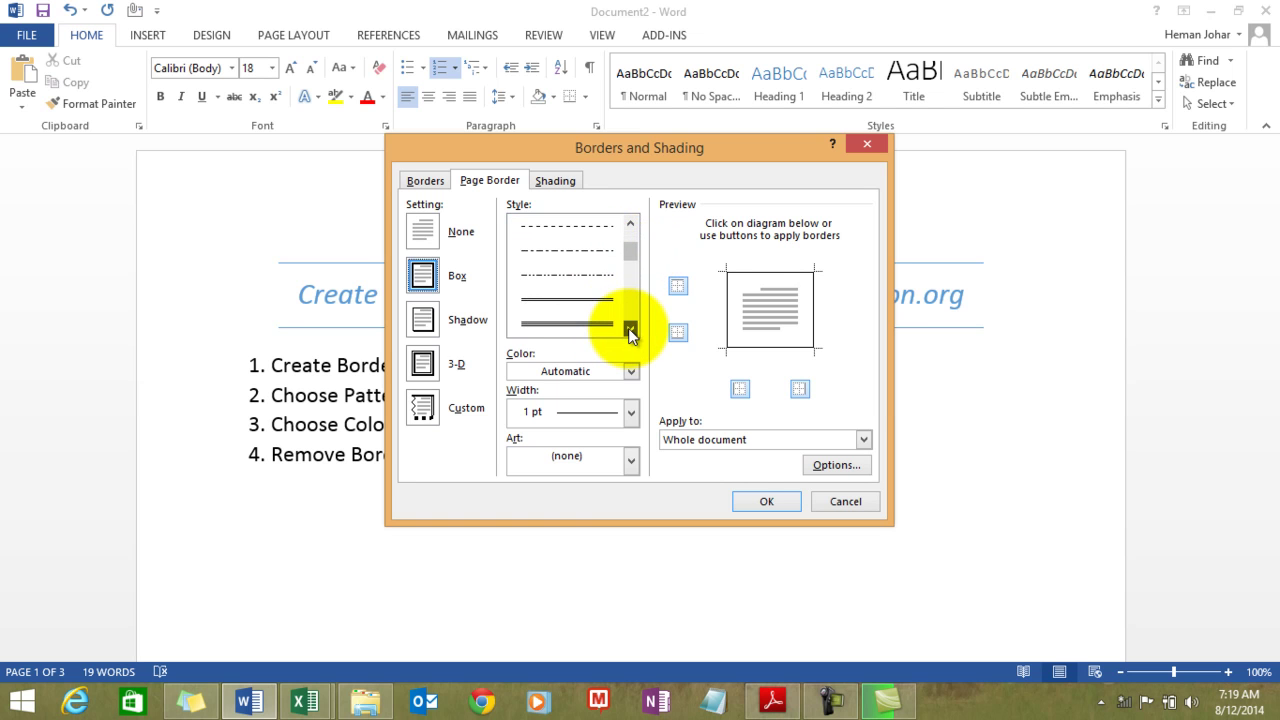
left_click(603, 304)
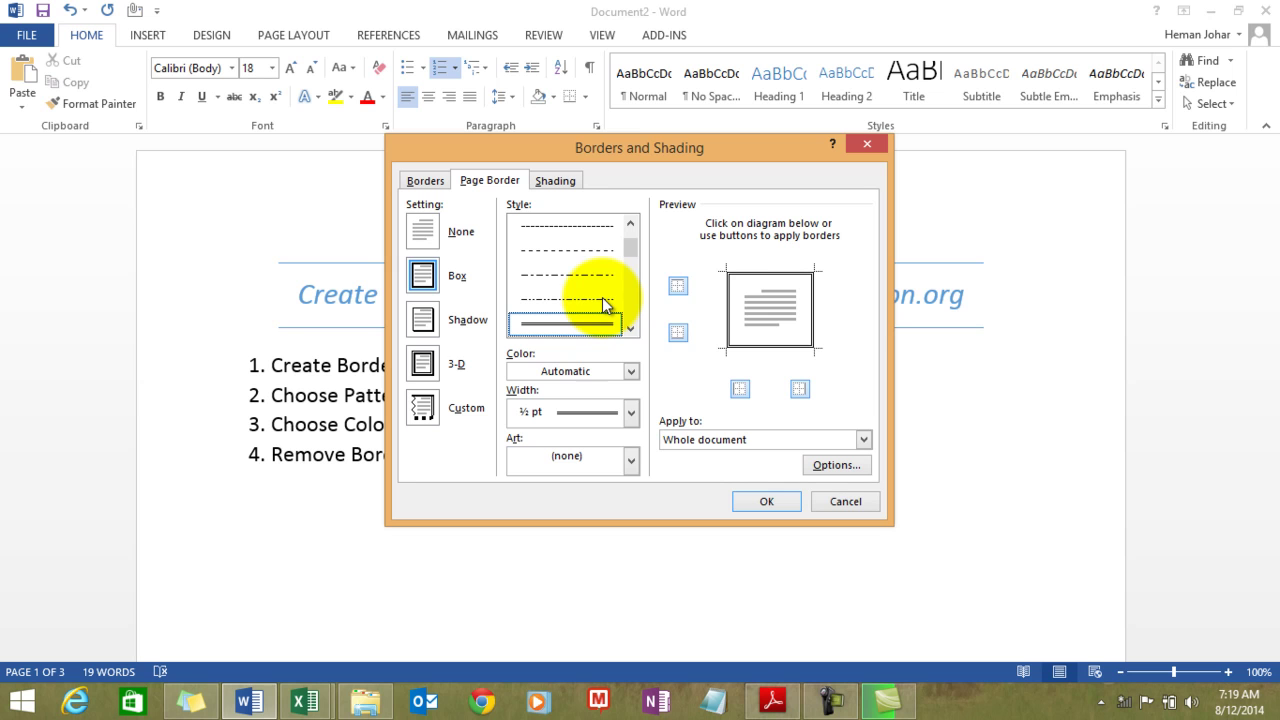
left_click(631, 372)
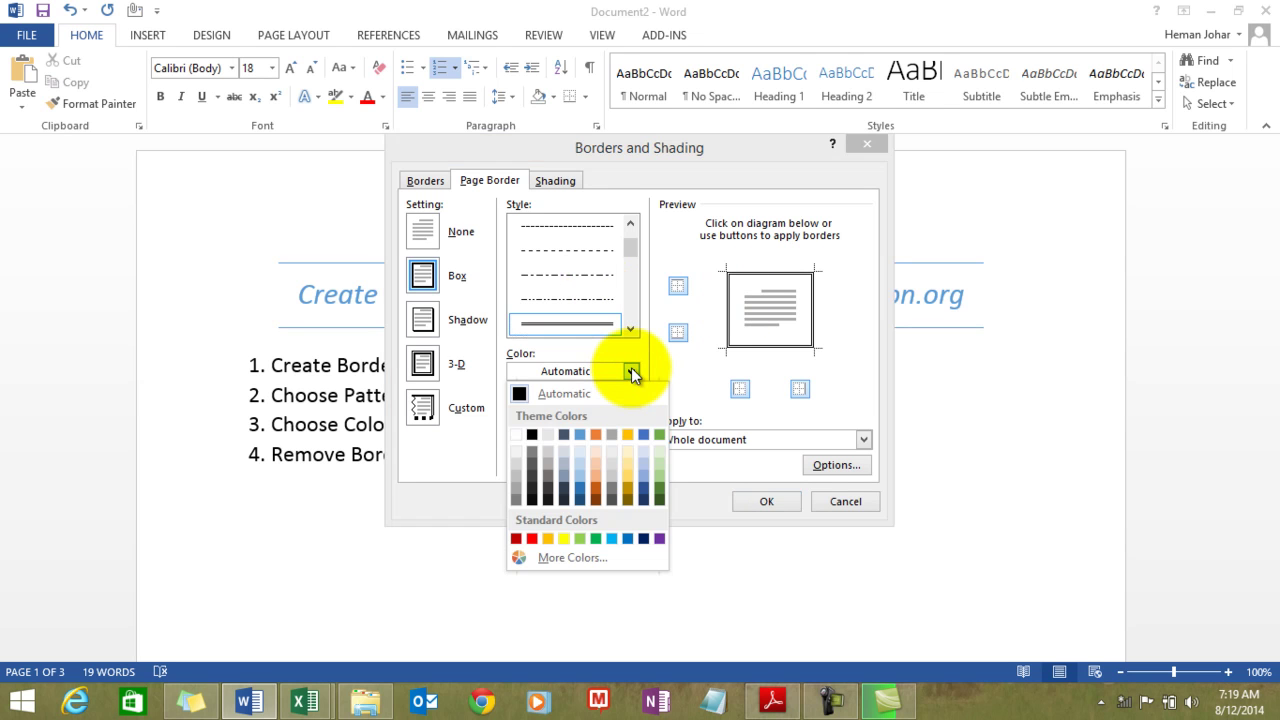
left_click(579, 434)
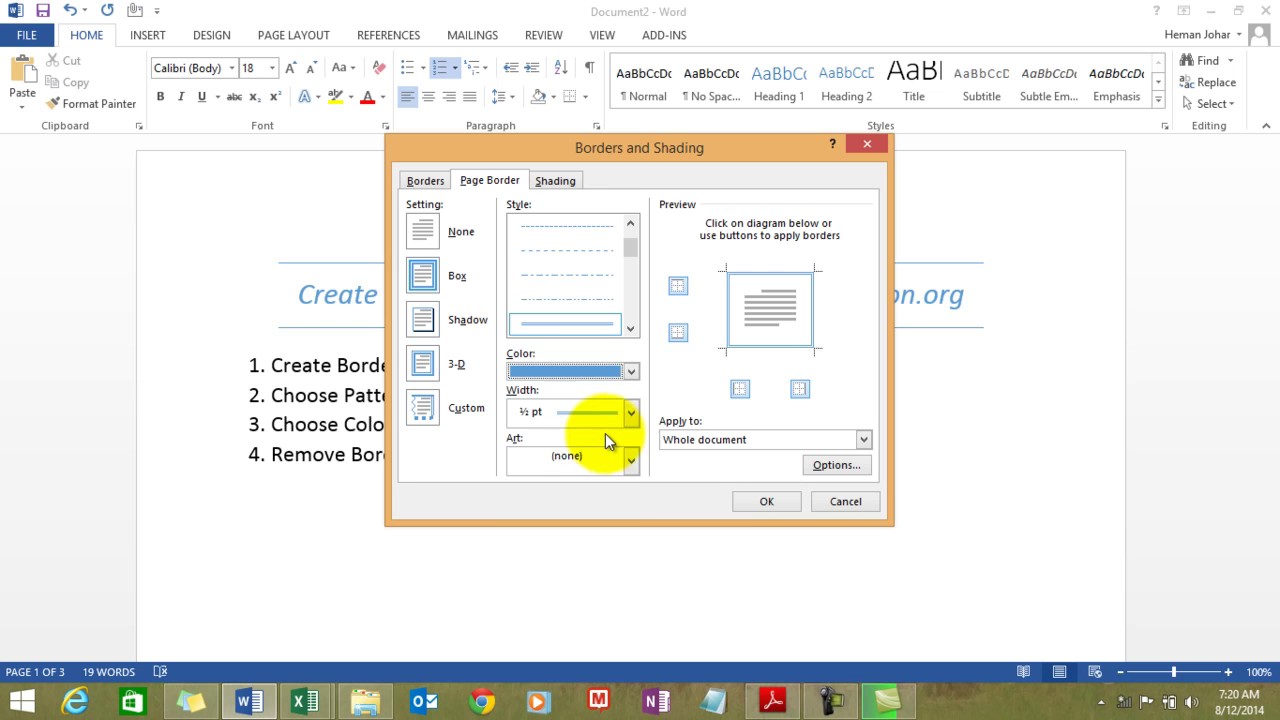
Set the double-line page border's width to 1 ½ pt and apply it to the whole document.
left_click(632, 413)
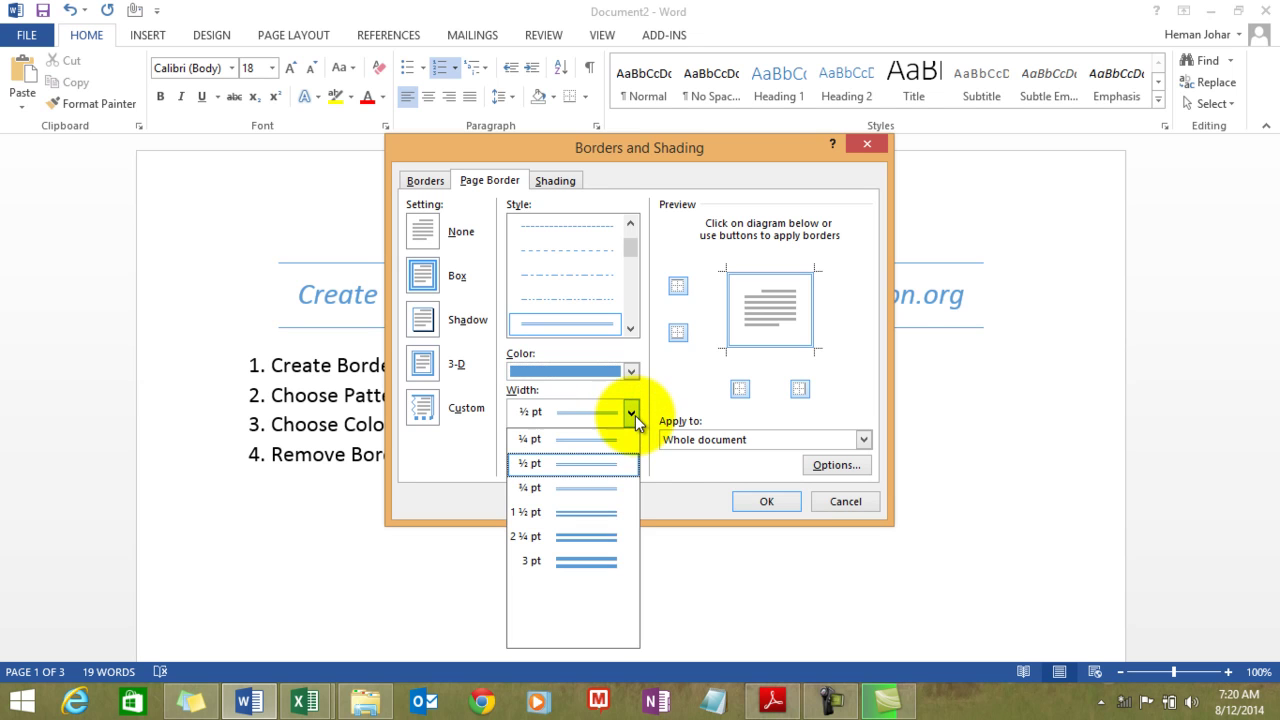
left_click(604, 511)
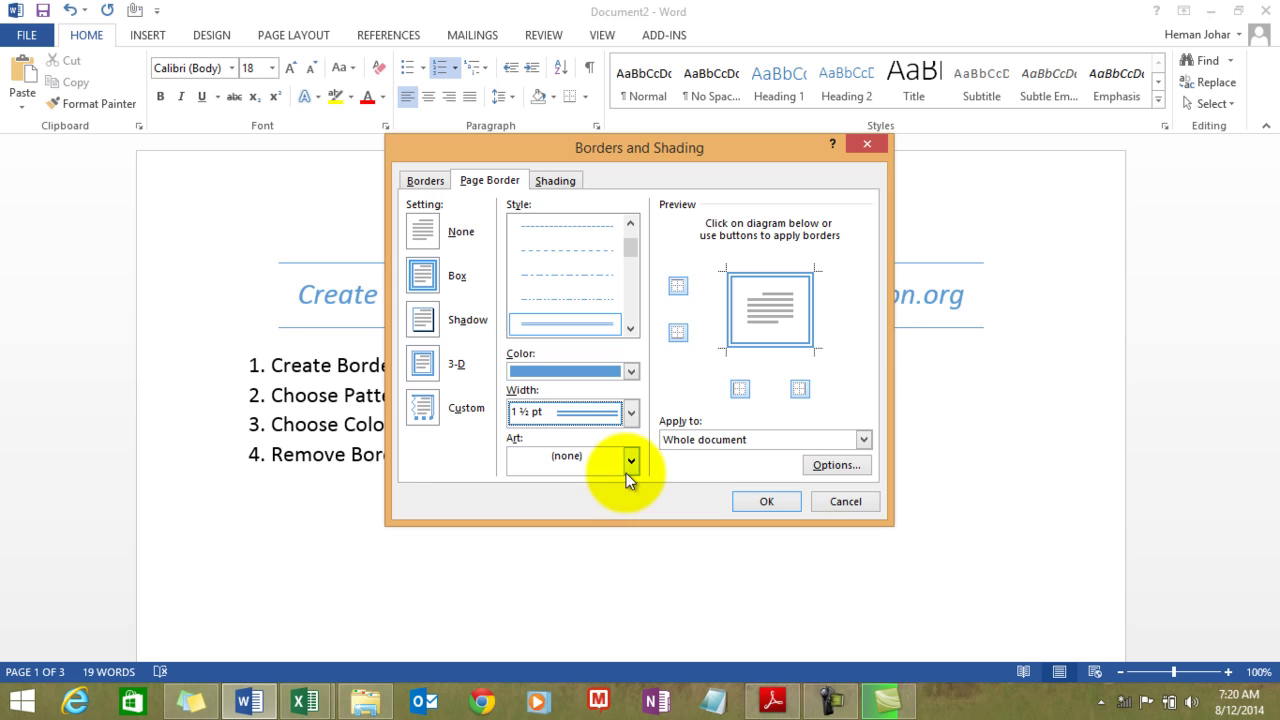
left_click(755, 502)
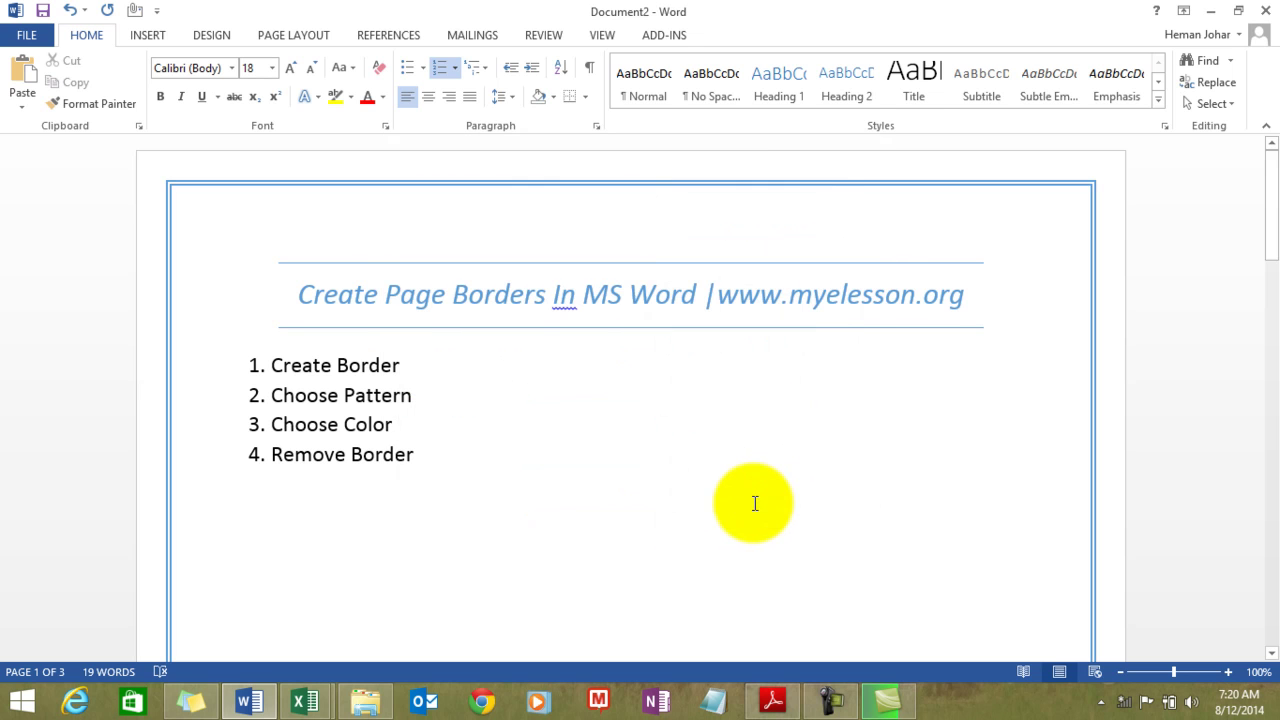
Reopen the page border settings, browse the art designs and choose the row of red hearts for the border.
left_click(1189, 279)
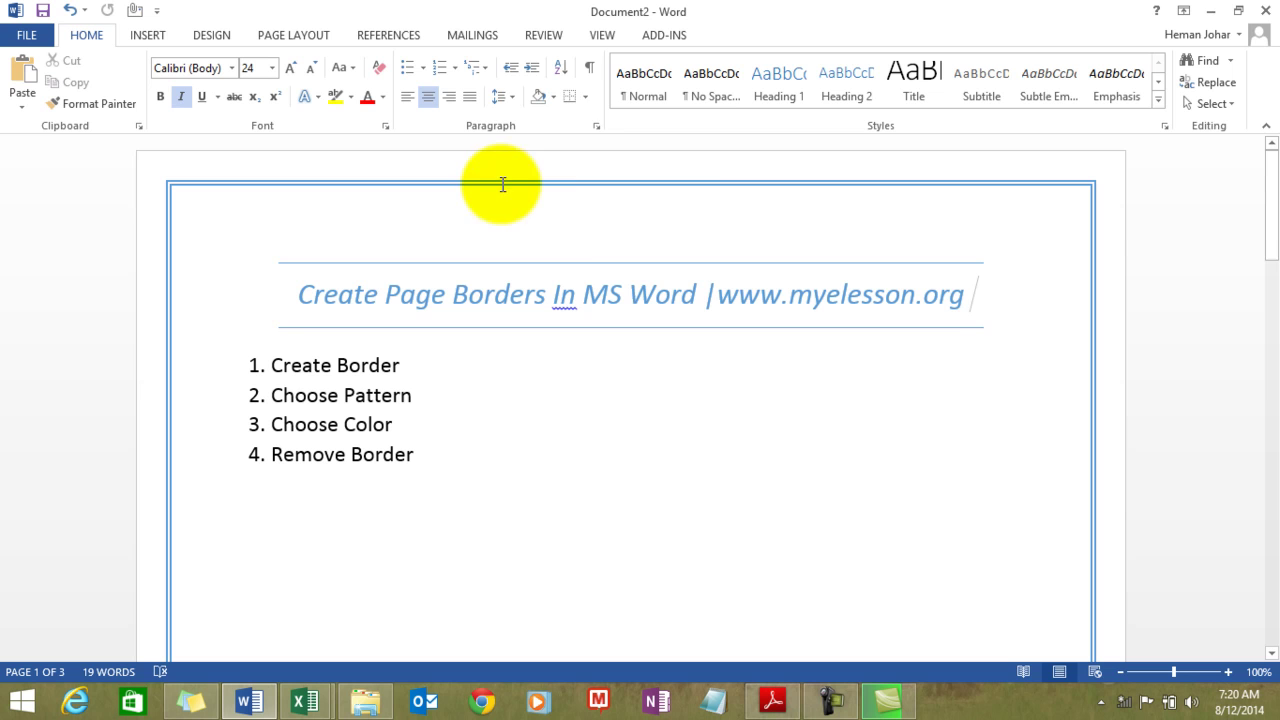
left_click(588, 97)
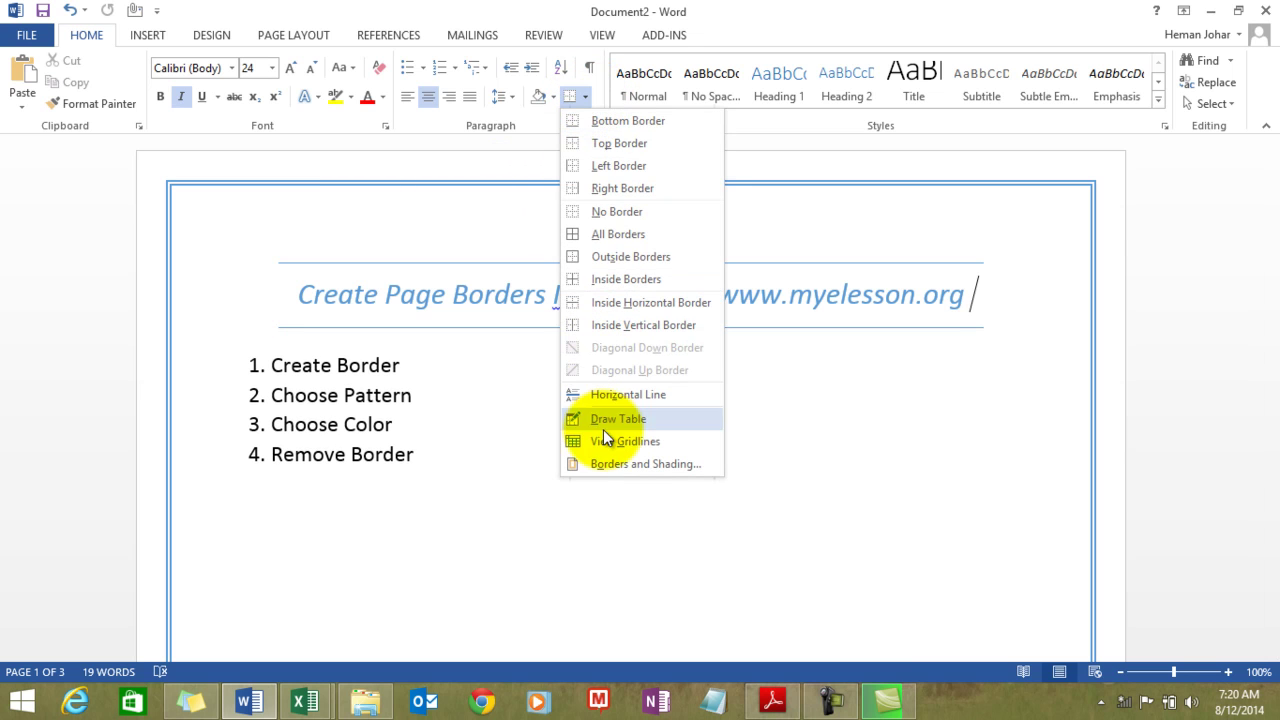
left_click(587, 464)
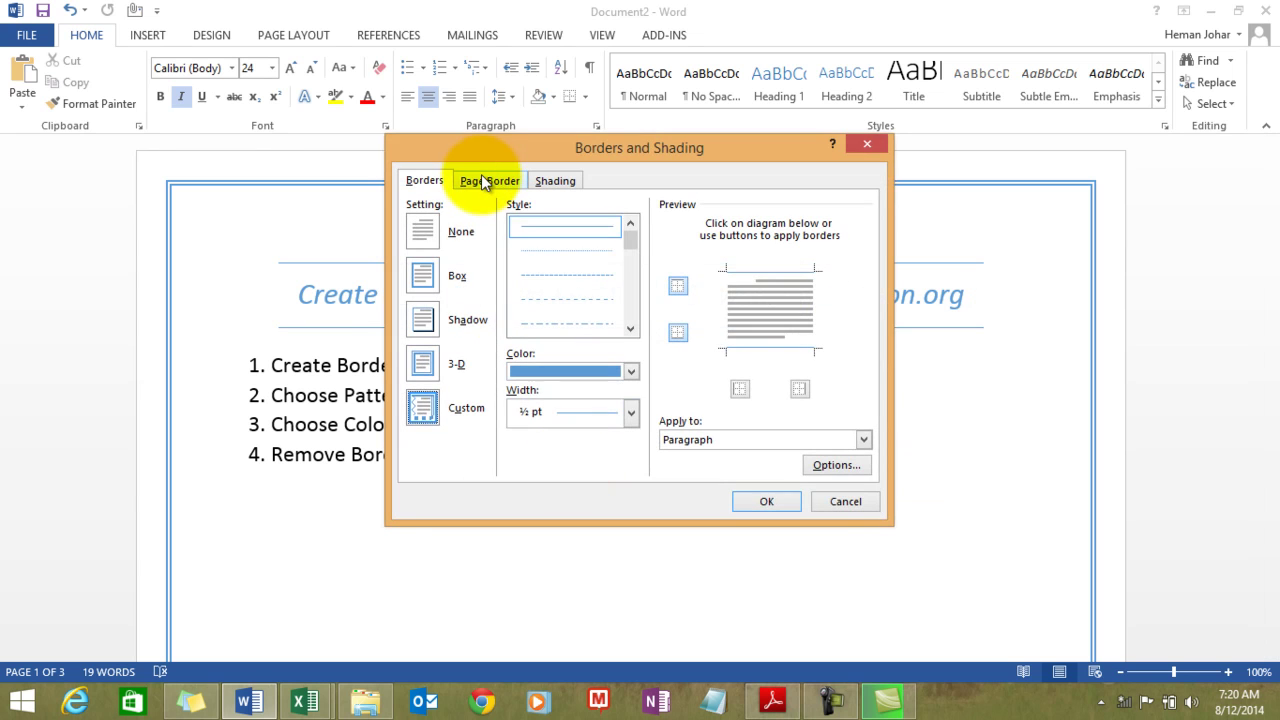
left_click(486, 180)
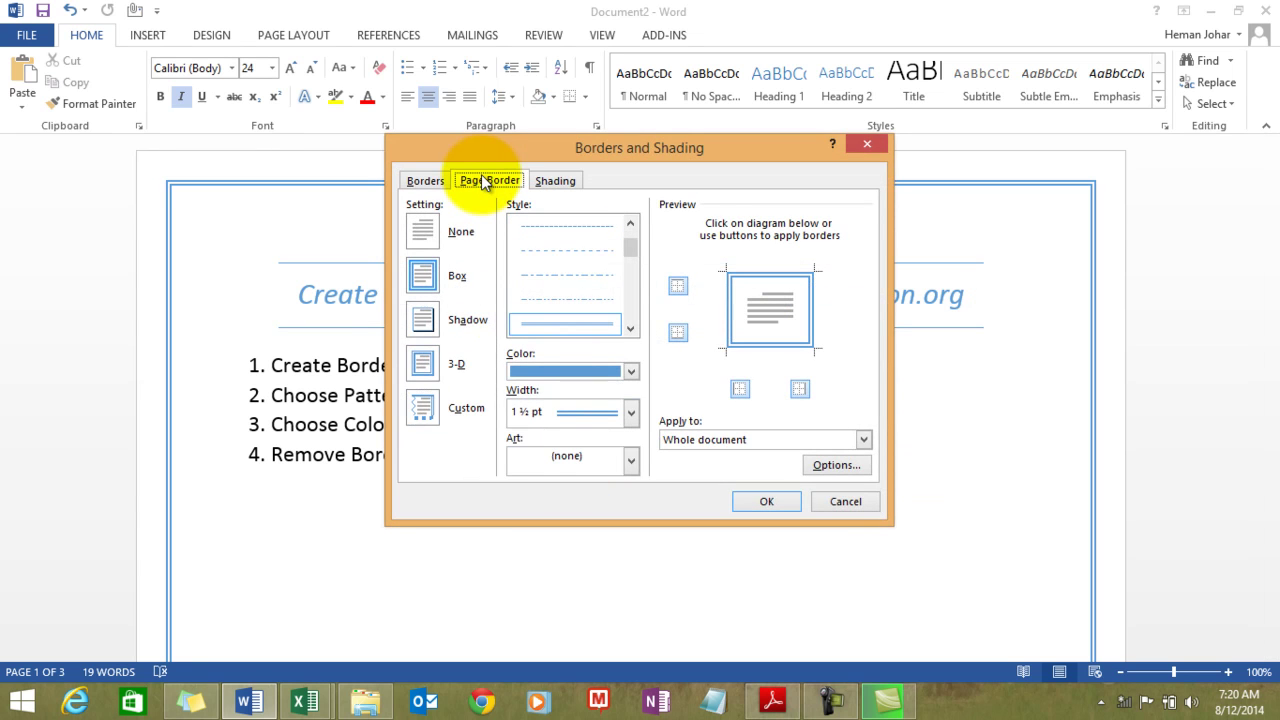
left_click(631, 462)
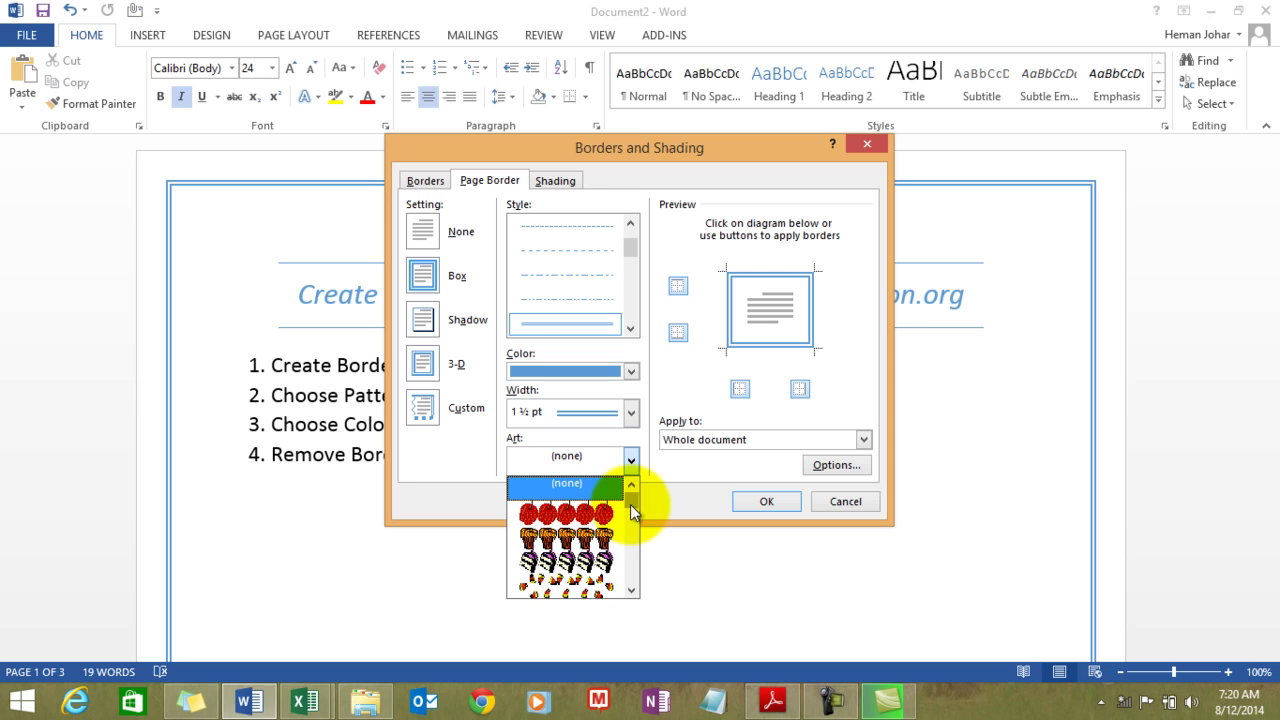
left_click(632, 590)
key("Down")
key("Down")
key("Down")
key("Down")
key("Down")
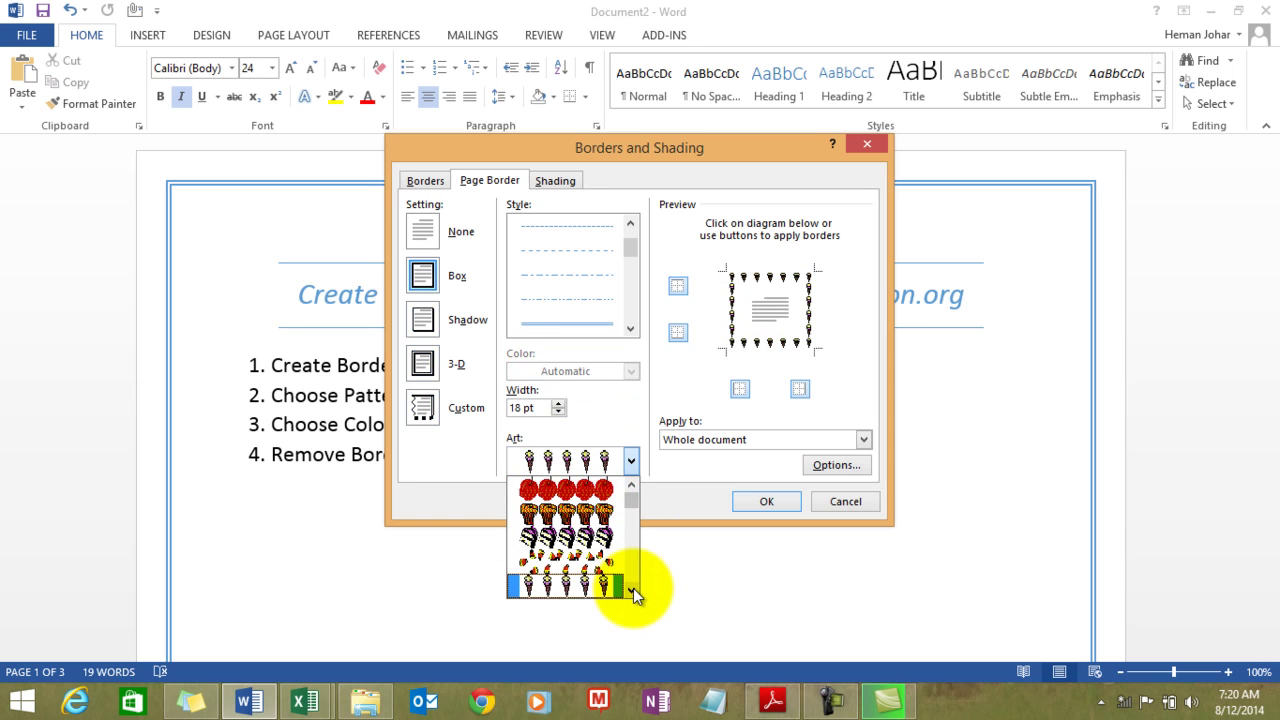
key("Up")
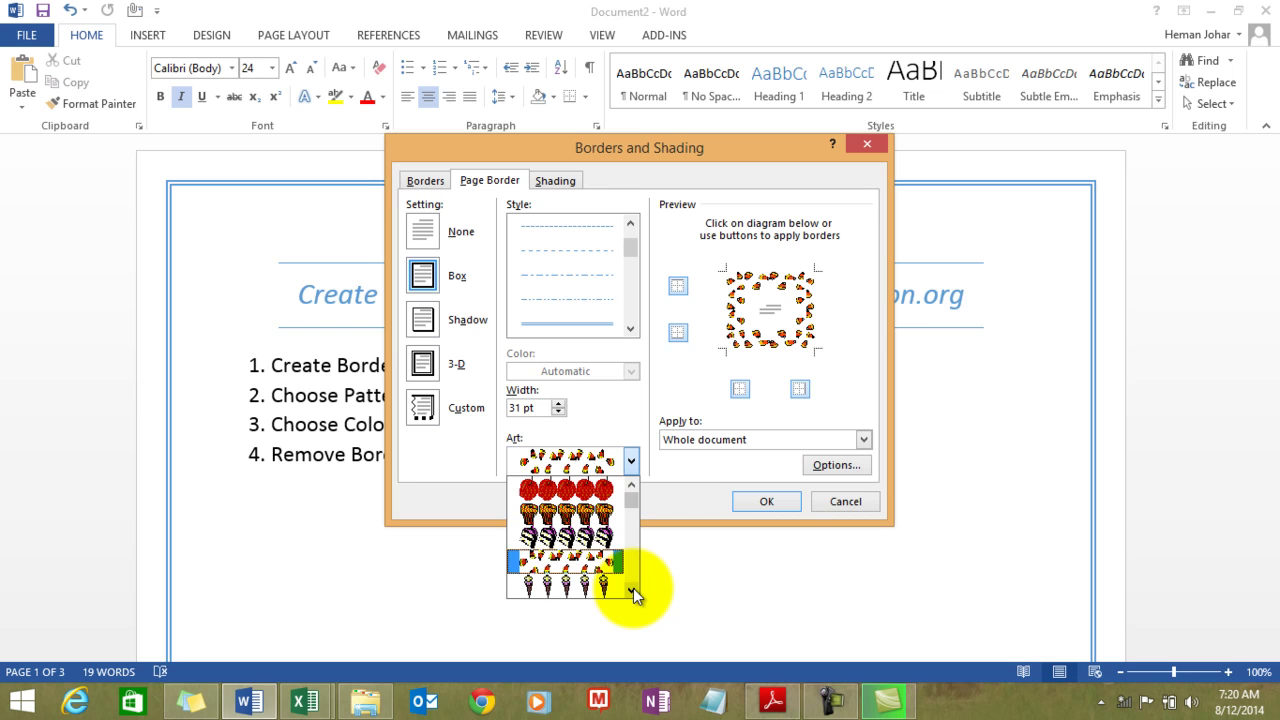
key("Down")
key("Down")
key("Down")
key("Down")
key("Down")
key("Down")
key("Down")
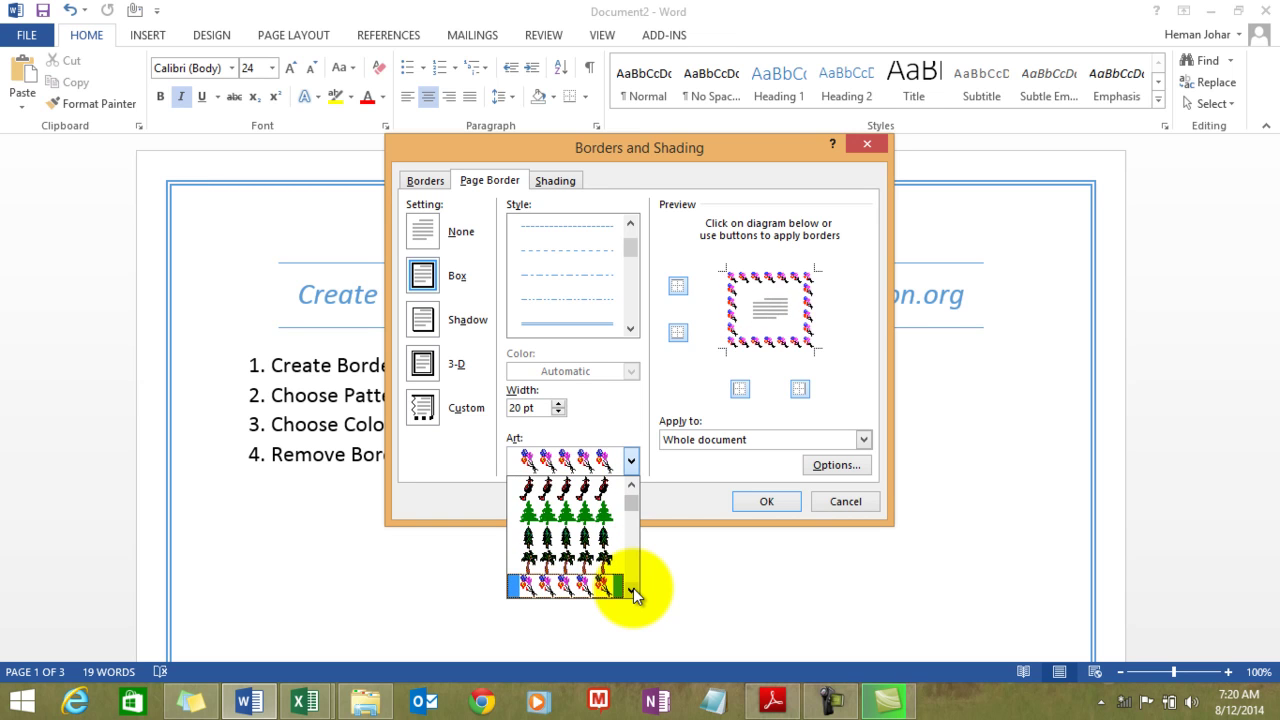
key("Down")
key("Down")
key("Down")
key("Down")
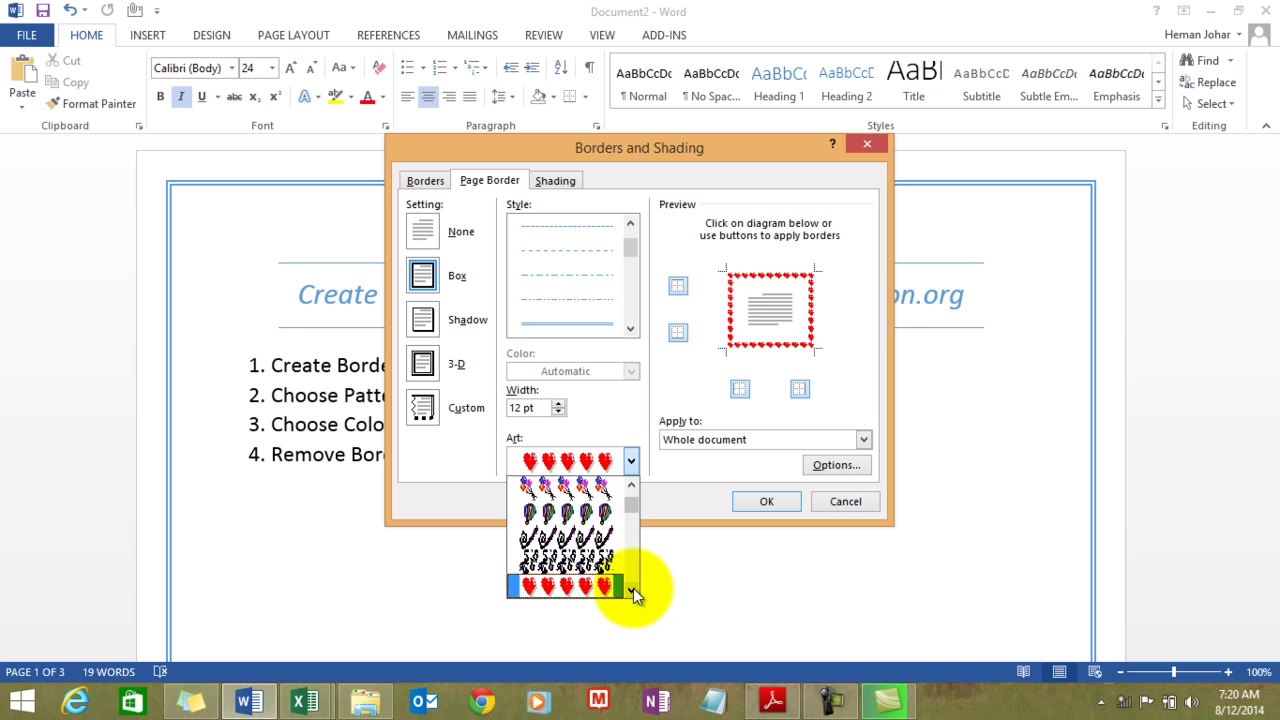
key("Up")
key("Down")
key("Down")
key("Up")
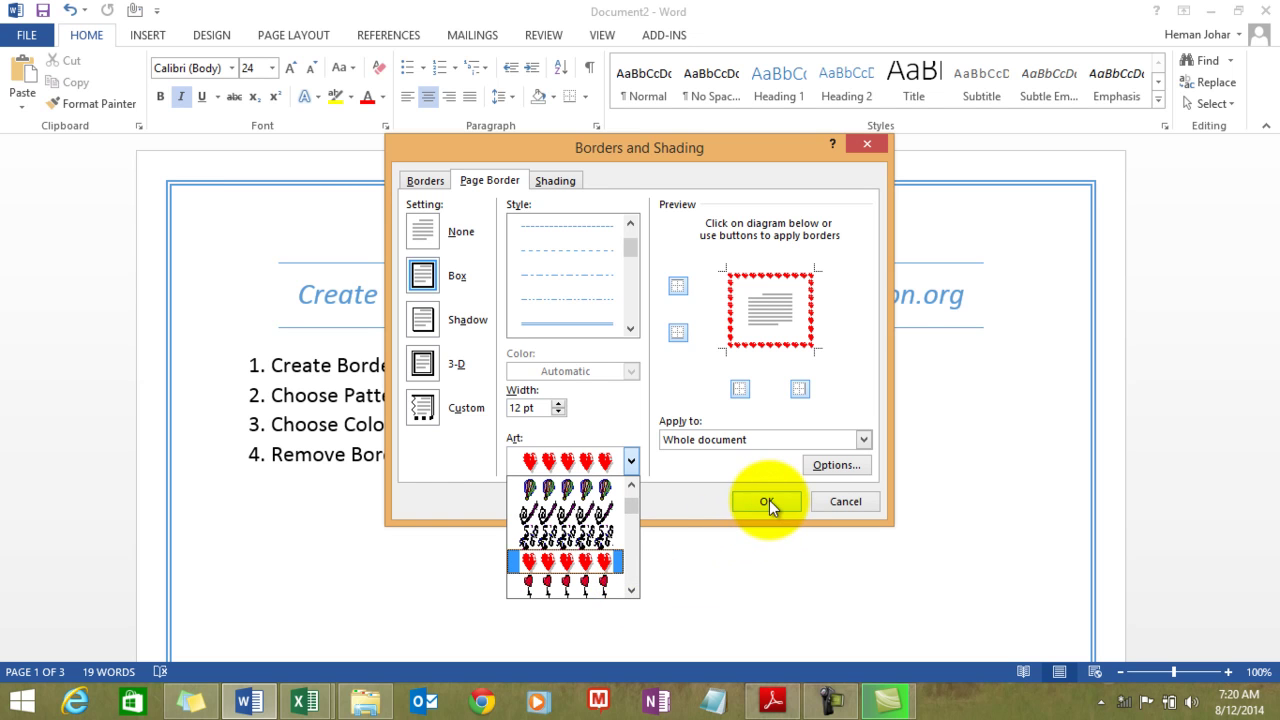
left_click(592, 568)
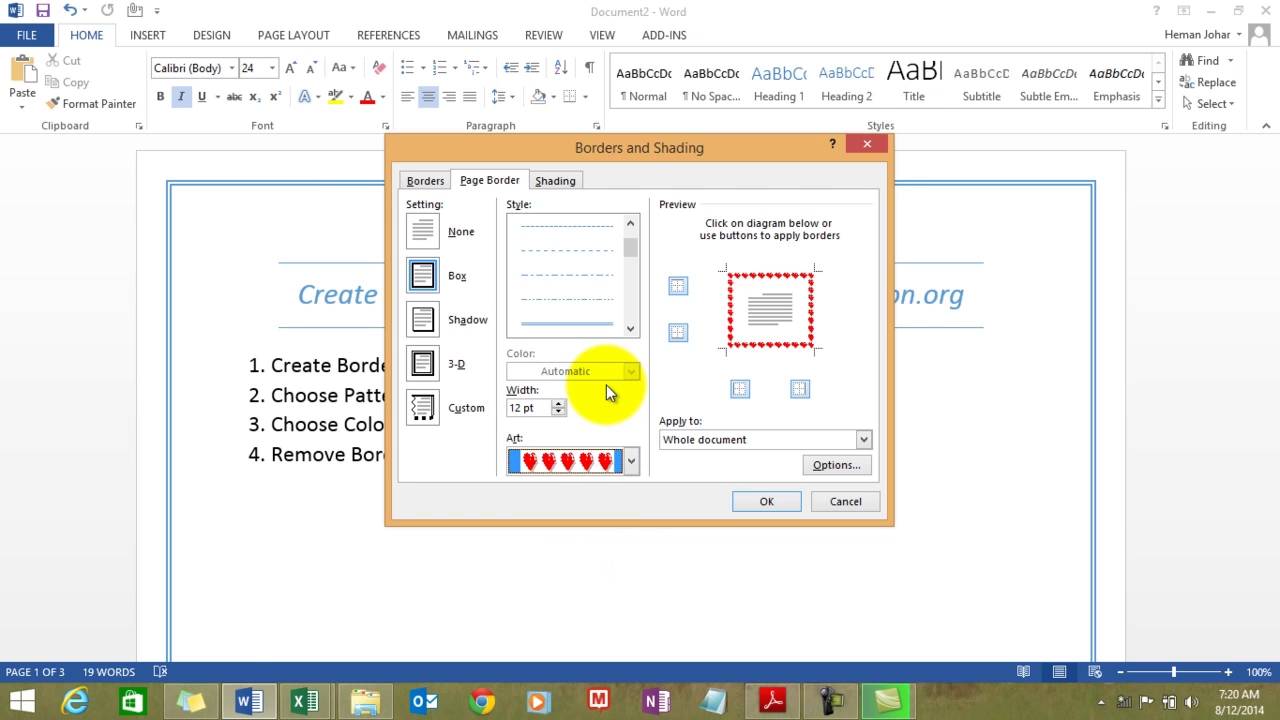
Try larger widths for the heart border, set it to 12 pt and apply it to the whole document.
left_click(559, 403)
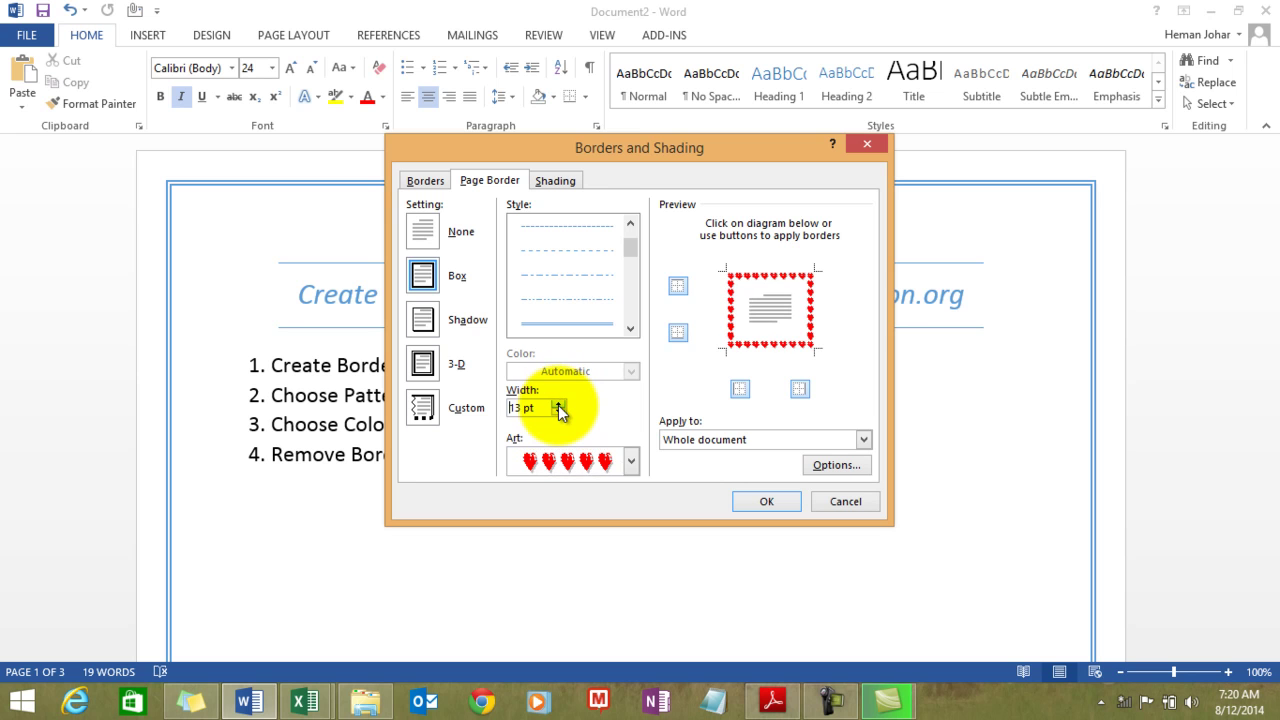
left_click(558, 404)
left_click(558, 404)
left_click(558, 414)
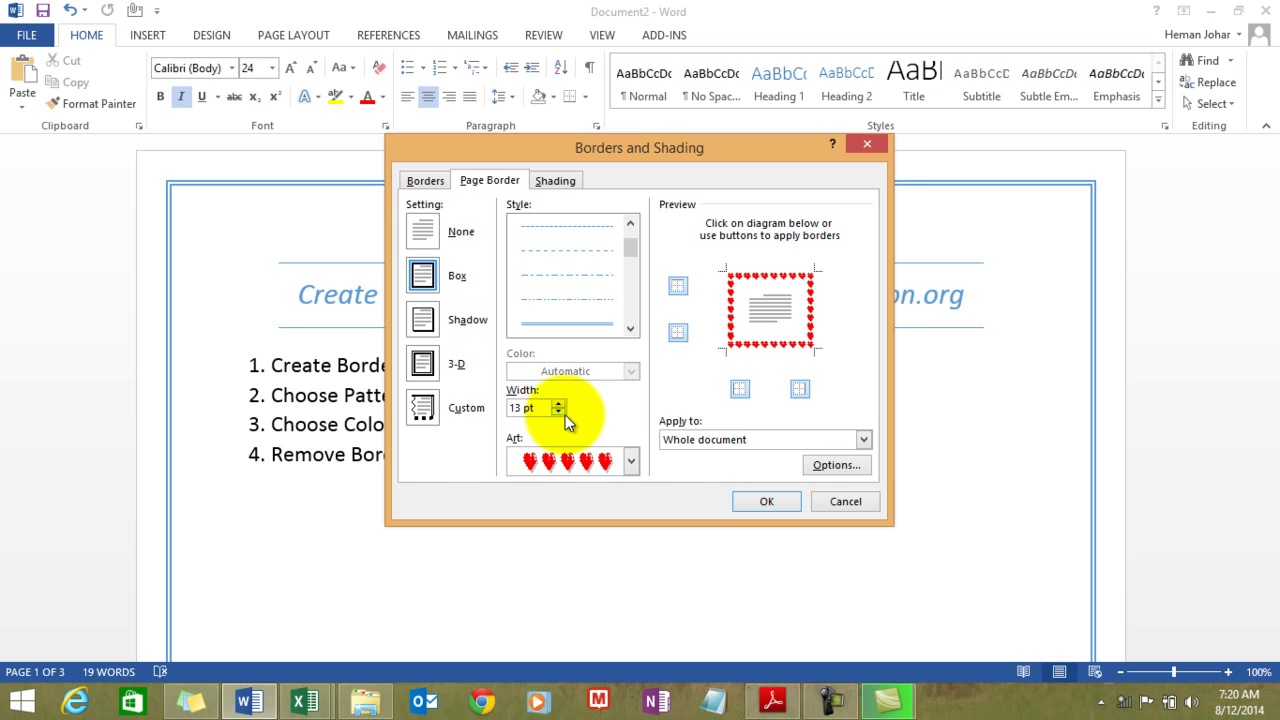
left_click(564, 412)
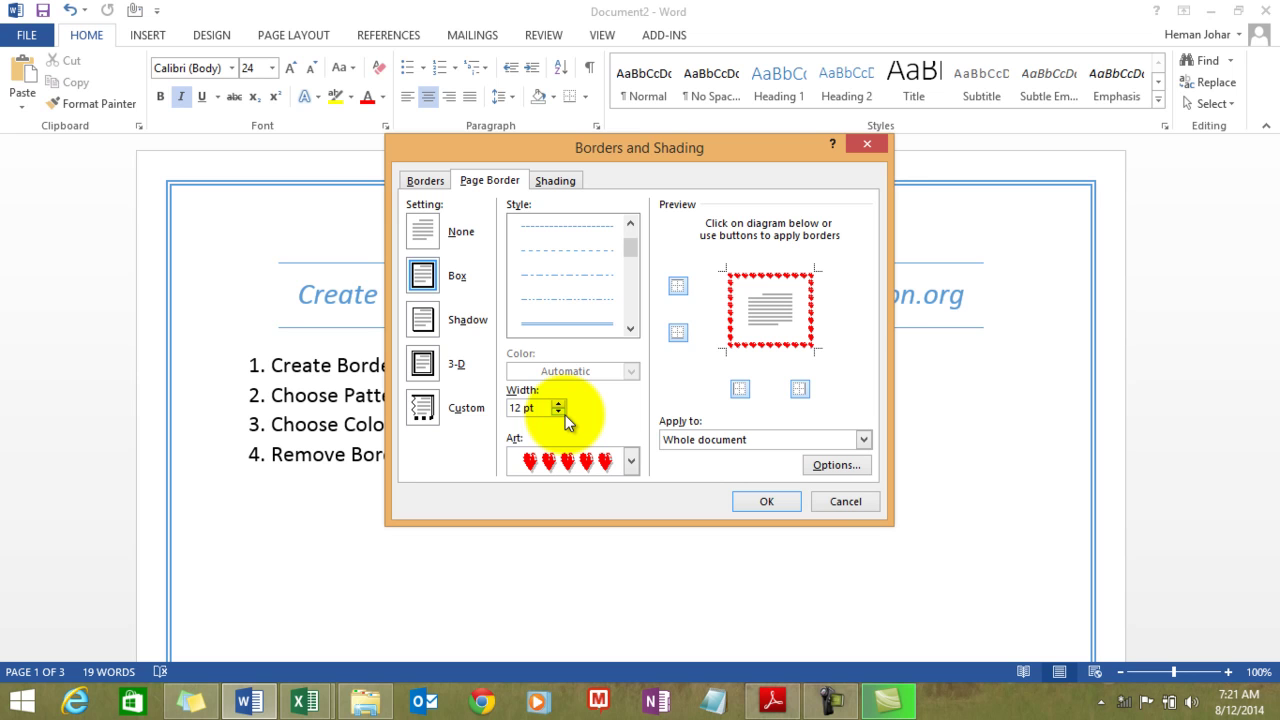
left_click(766, 503)
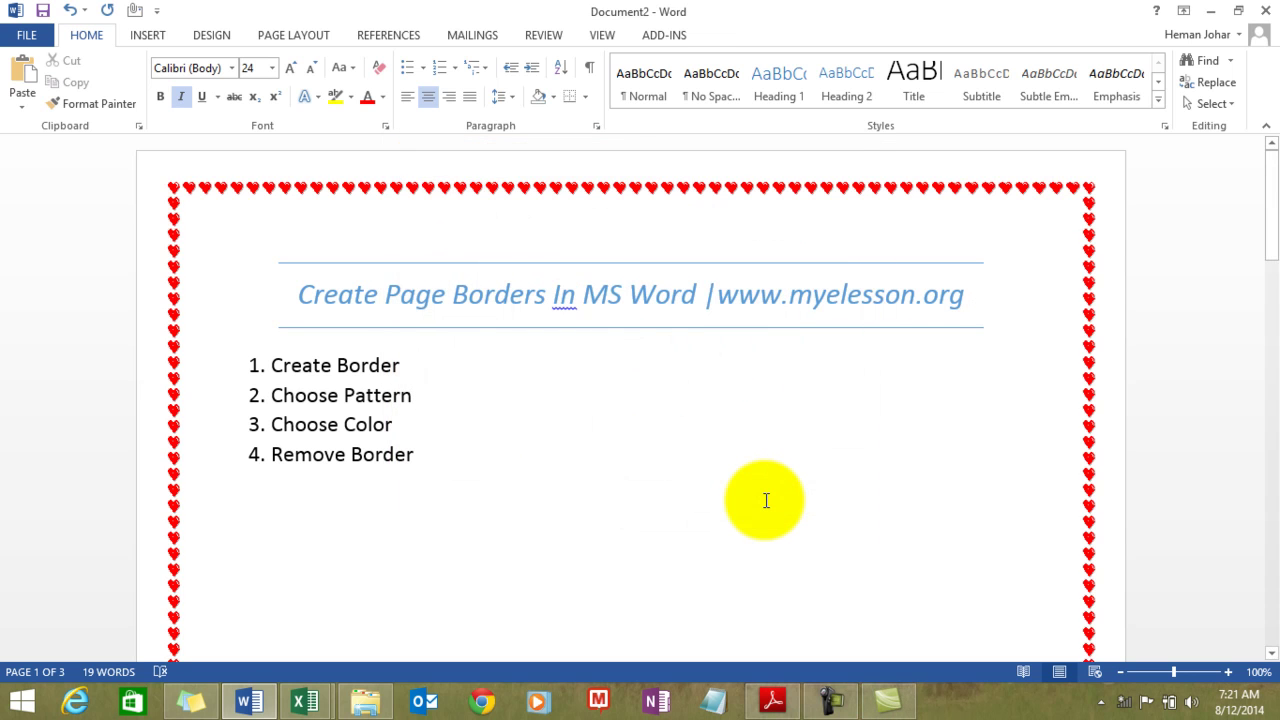